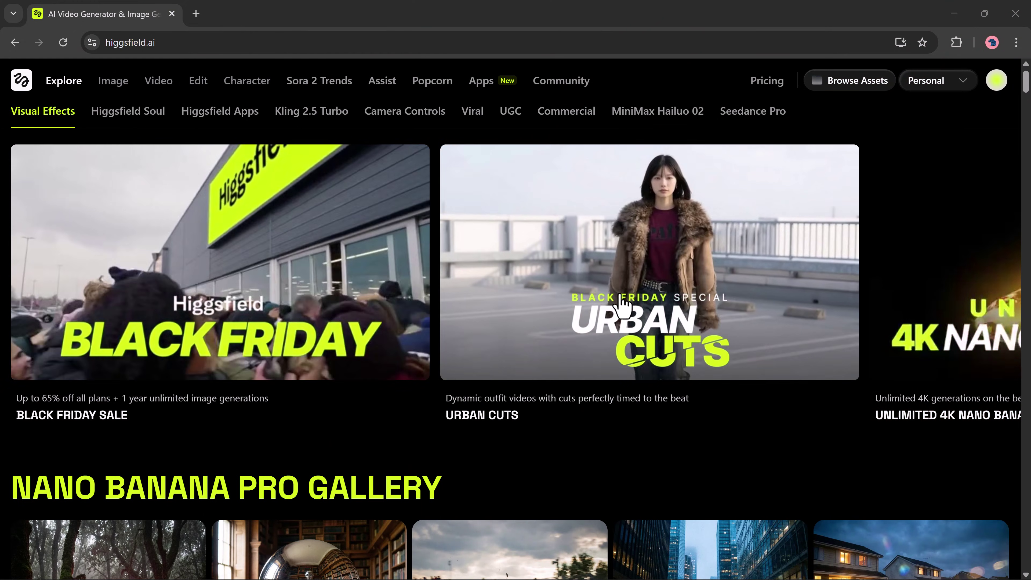
{"action": "scroll", "coordinate": [622, 305], "scroll_direction": "right", "scroll_amount": 5}
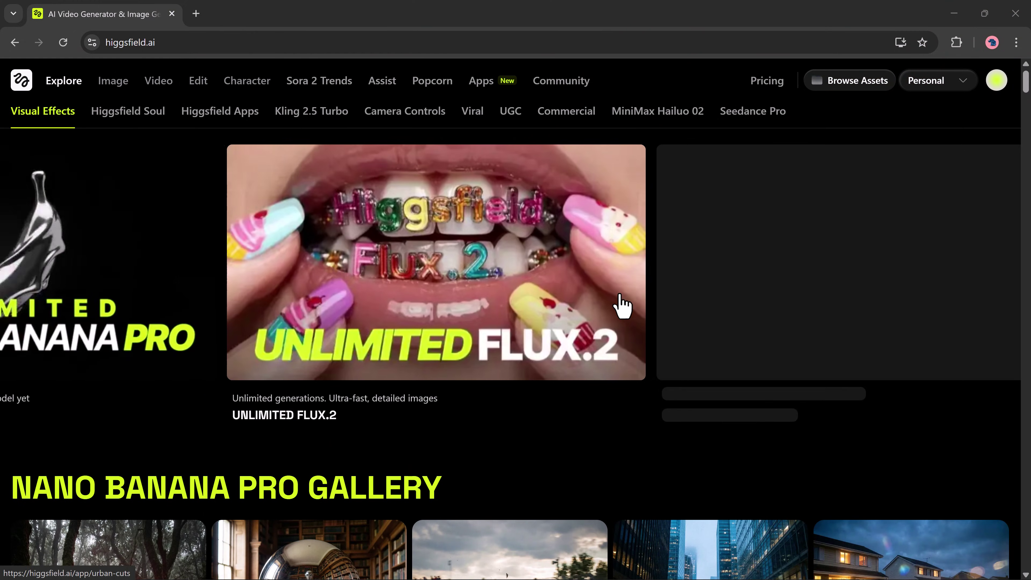
- Return to the top of the home page and open the Unlimited 4K Nano Banana Pro generator
{"action": "scroll", "coordinate": [622, 306], "scroll_direction": "left", "scroll_amount": 15}
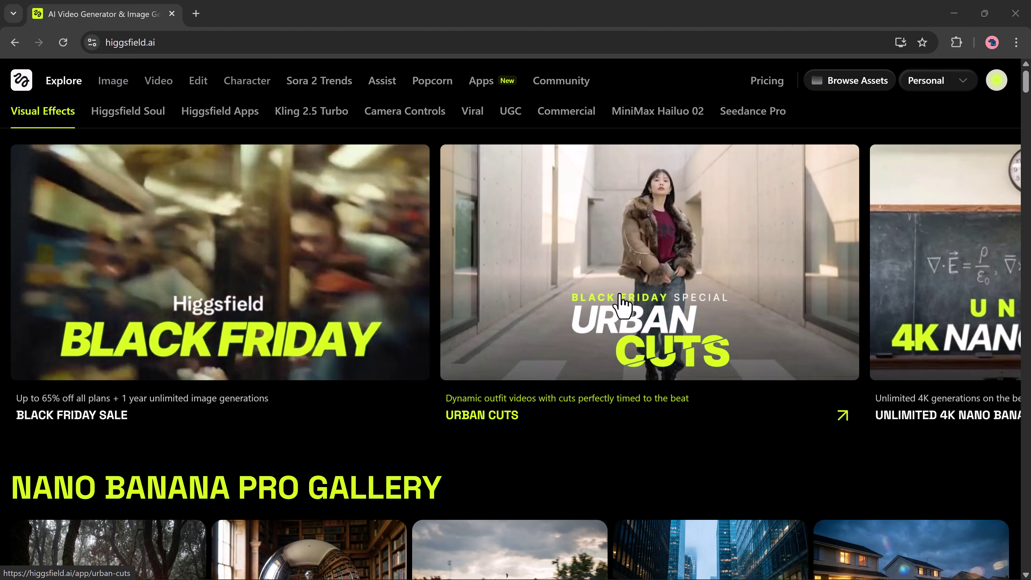
{"action": "left_click_drag", "start_coordinate": [1026, 86], "coordinate": [1027, 266]}
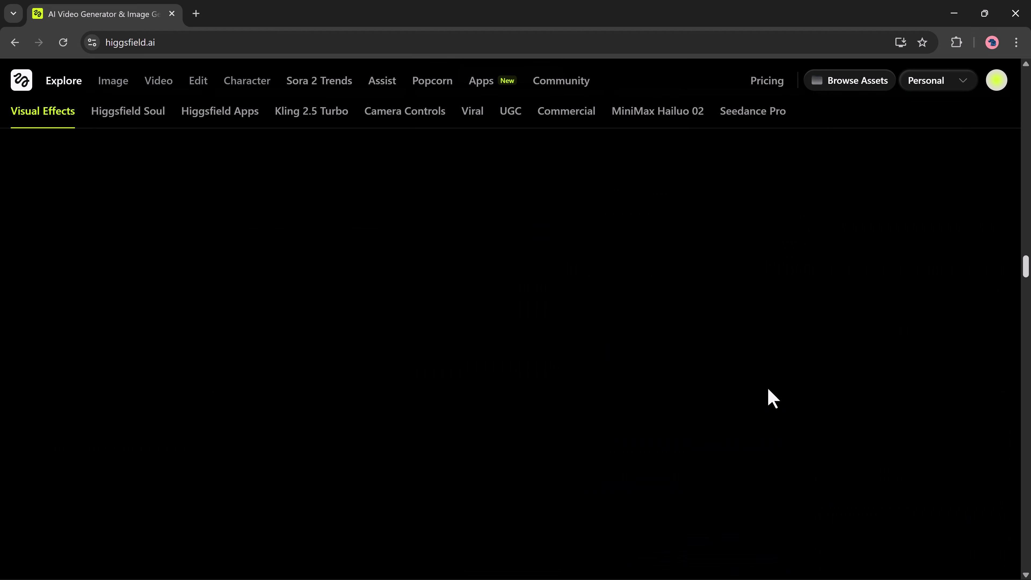
{"action": "key", "text": "Home"}
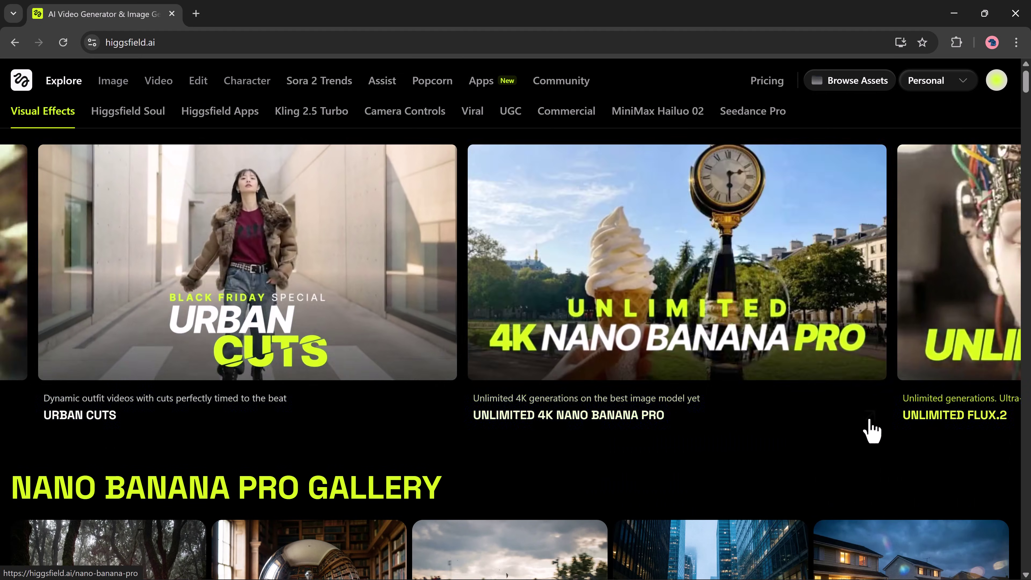
{"action": "left_click", "coordinate": [870, 426]}
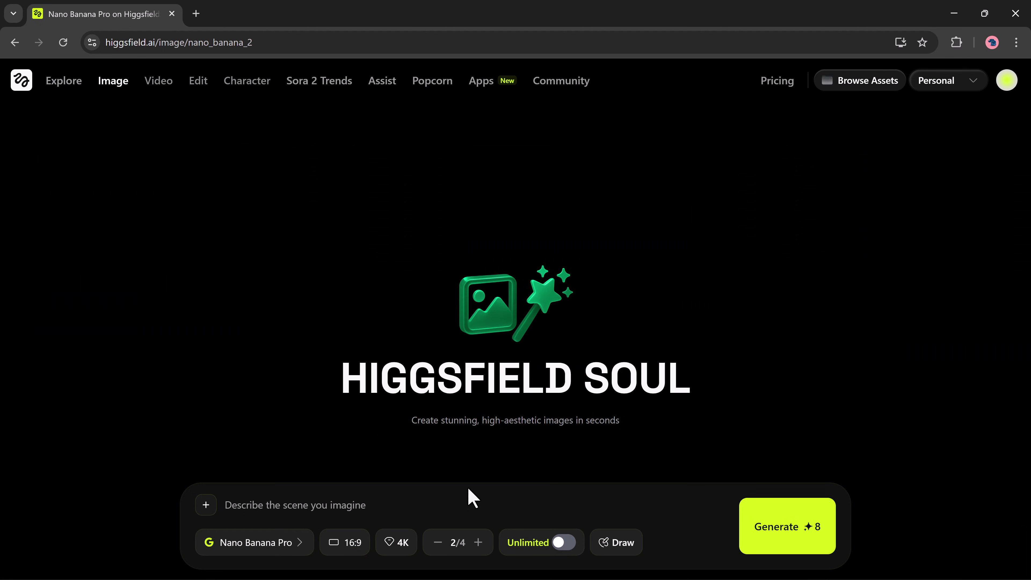
- Paste the prompt of a girl walking alone in a sunlit desert, ultra-detailed 4K
{"action": "left_click", "coordinate": [283, 505]}
{"action": "left_click", "coordinate": [321, 504]}
{"action": "type", "text": "A beautiful girl walking alone in the desert, soft golden sand, warm sunlight, close-up cinematic shot, natural expression, flowing hair in the breeze, ultra-detailed 4K."}
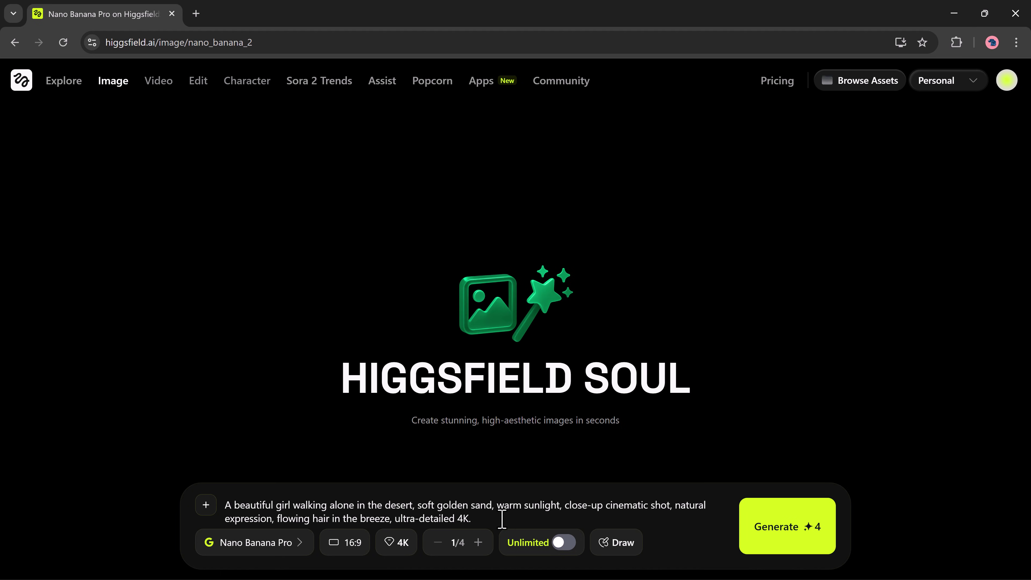
{"action": "left_click", "coordinate": [269, 544]}
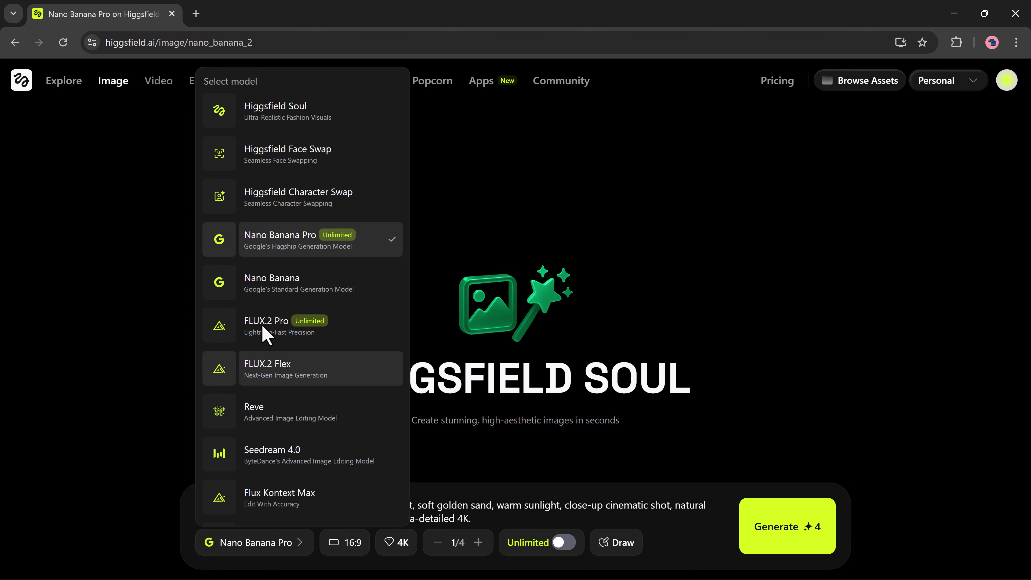
- Keep Nano Banana Pro at 16:9 and 4K, and generate the desert girl image
{"action": "left_click", "coordinate": [337, 548]}
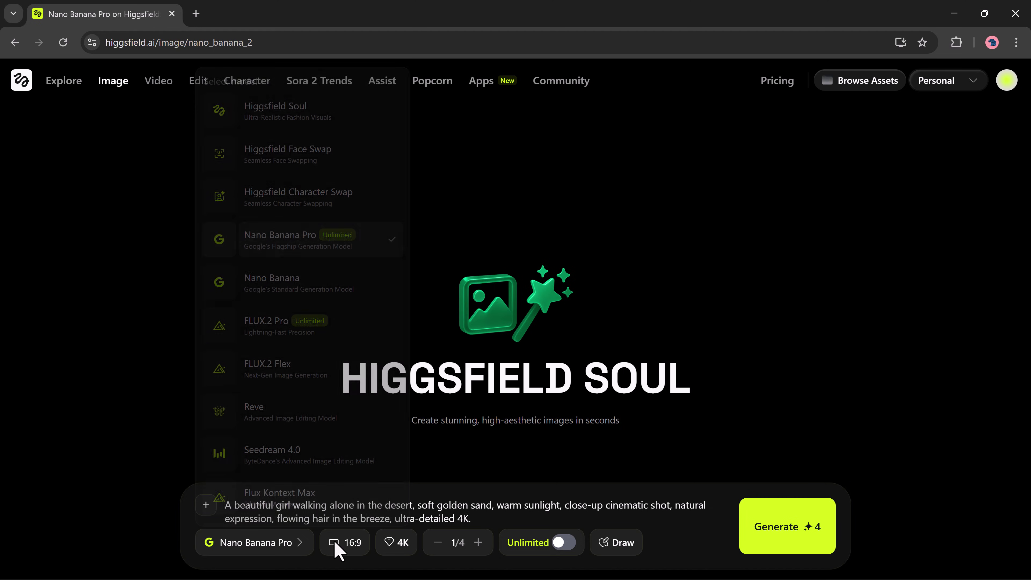
{"action": "right_click", "coordinate": [339, 548]}
{"action": "left_click", "coordinate": [339, 548]}
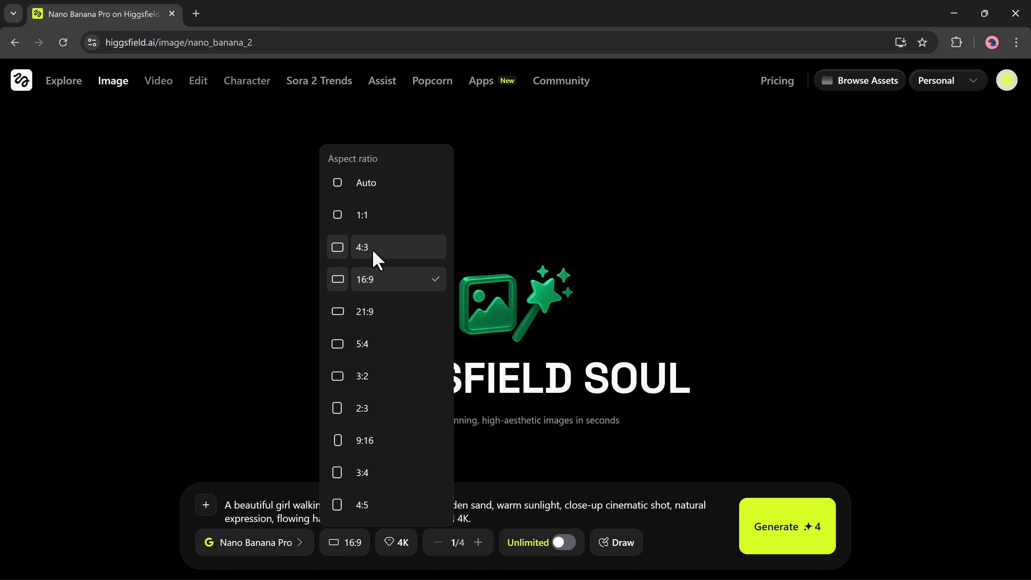
{"action": "left_click", "coordinate": [397, 553]}
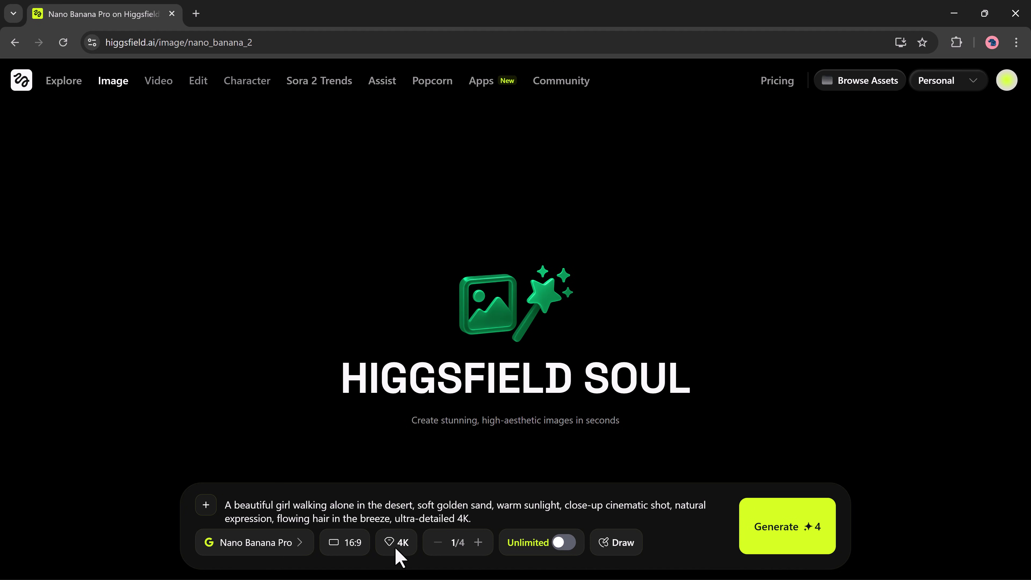
{"action": "left_click", "coordinate": [397, 553]}
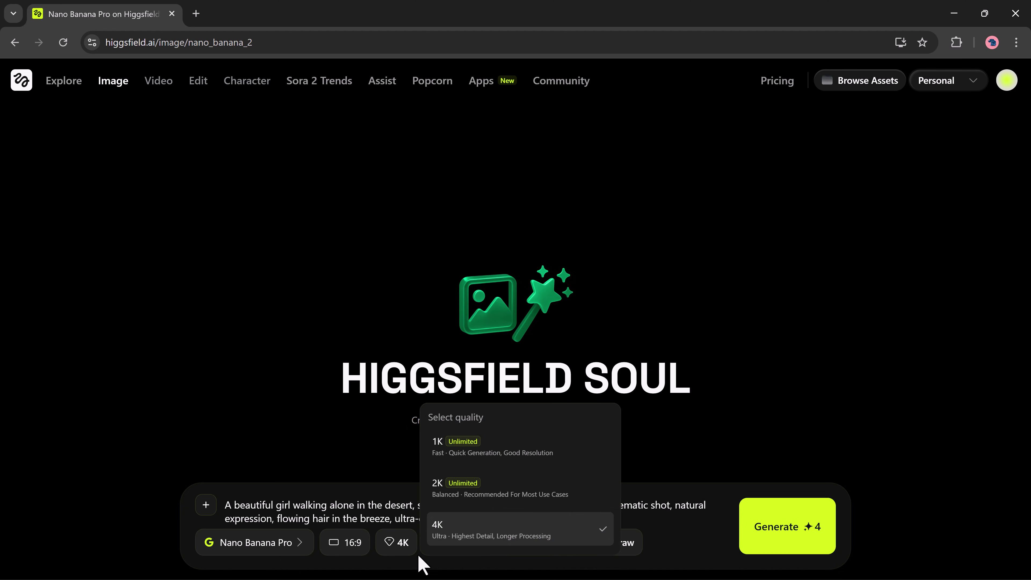
{"action": "left_click", "coordinate": [467, 558]}
{"action": "left_click", "coordinate": [798, 531]}
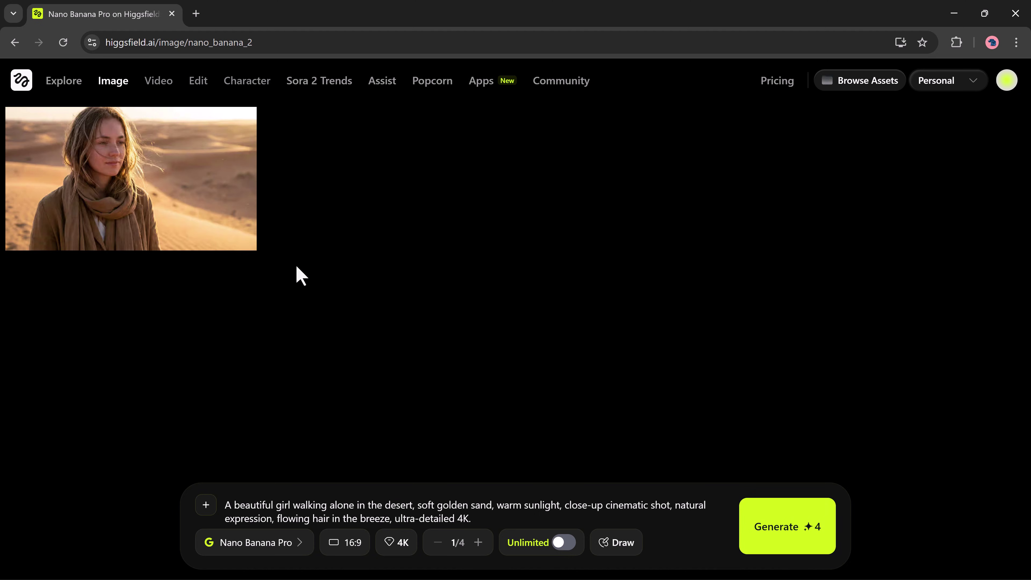
- View the generated desert portrait full size and choose to turn it into a video
{"action": "left_click", "coordinate": [206, 205]}
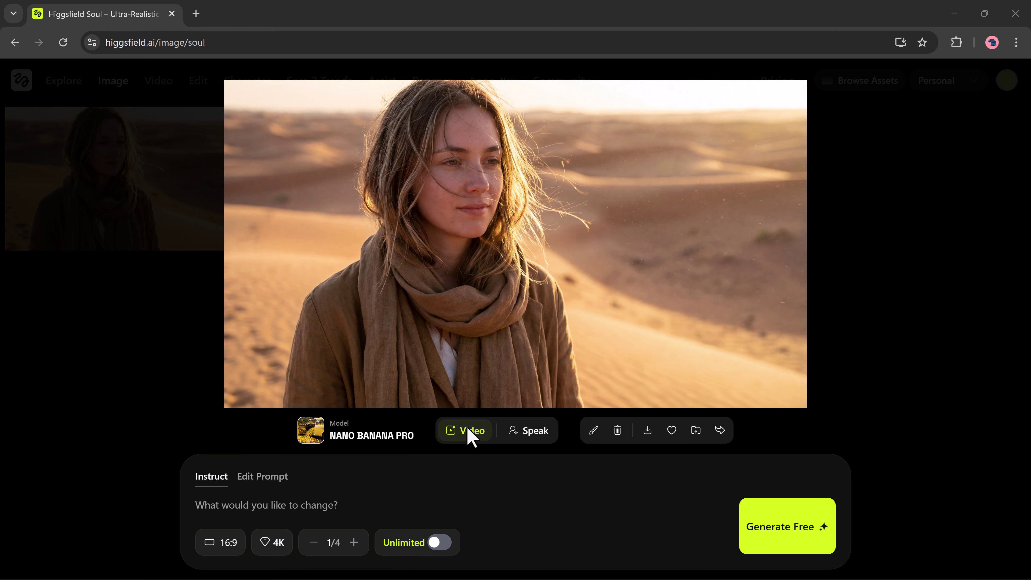
{"action": "left_click", "coordinate": [471, 432]}
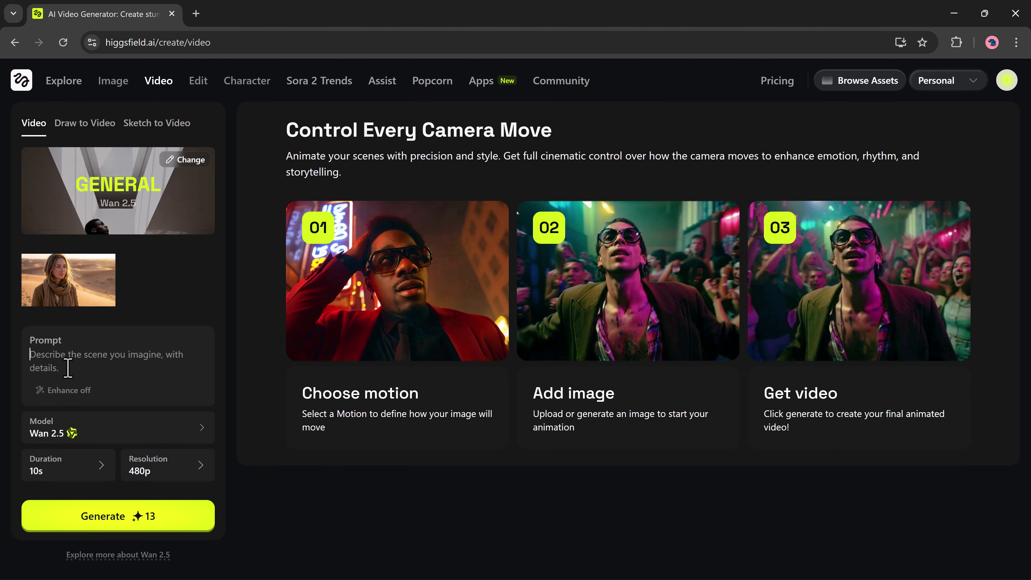
- Paste the sandstorm video prompt and choose Google Veo 3.1 Fast as the video model
{"action": "left_click", "coordinate": [76, 368]}
{"action": "type", "text": "Girl walking in desert during sandstorm, sand swirling, winds blowing, close-up cinematic, flowing hair, dramatic lighting, 4K."}
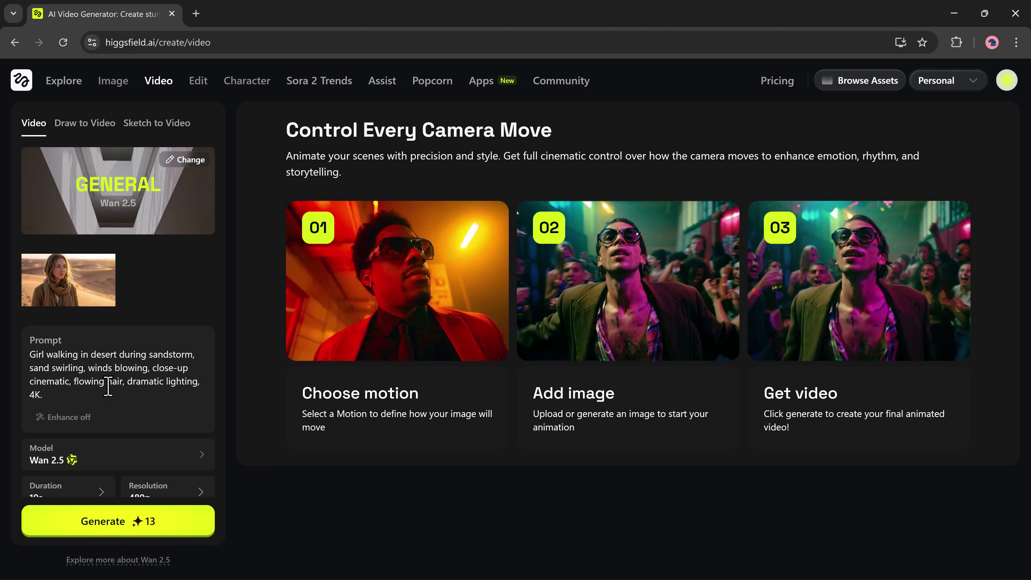
{"action": "scroll", "coordinate": [124, 437], "scroll_direction": "down", "scroll_amount": 1}
{"action": "left_click", "coordinate": [115, 444]}
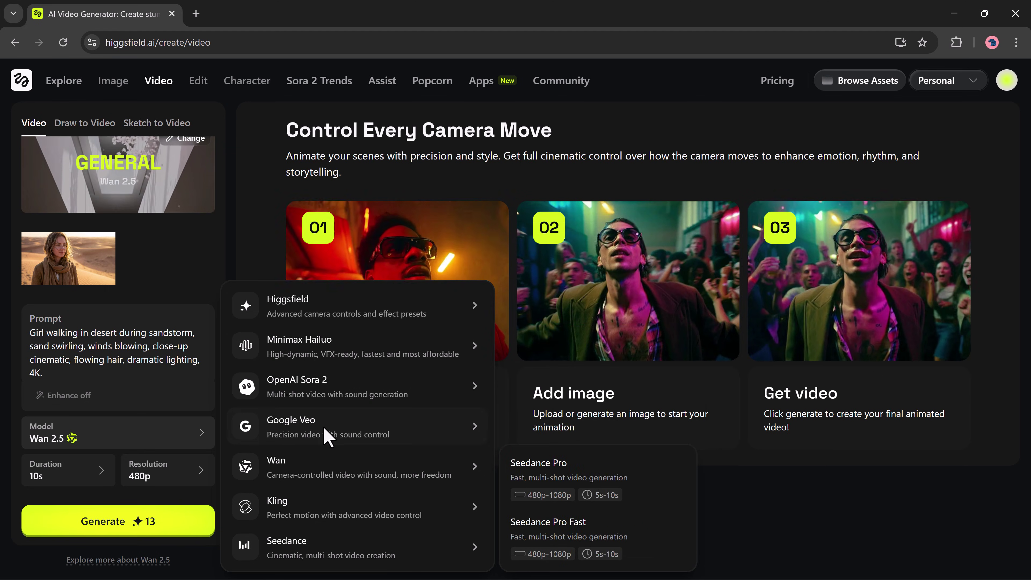
{"action": "mouse_move", "coordinate": [338, 430]}
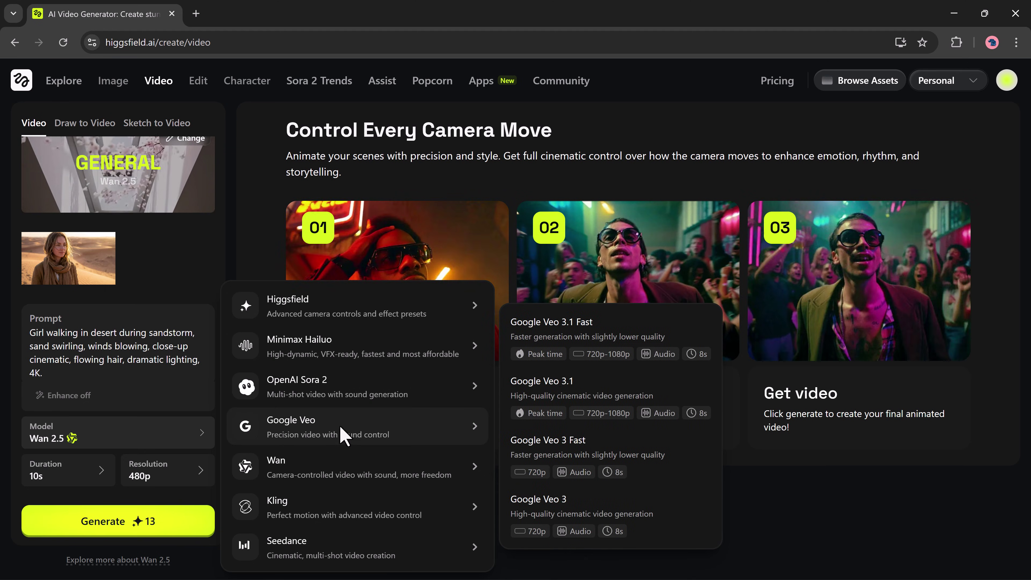
{"action": "left_click", "coordinate": [578, 349]}
- Keep 1080p, 16:9 and an 8s duration, then generate the desert girl video
{"action": "scroll", "coordinate": [116, 494], "scroll_direction": "down", "scroll_amount": 2}
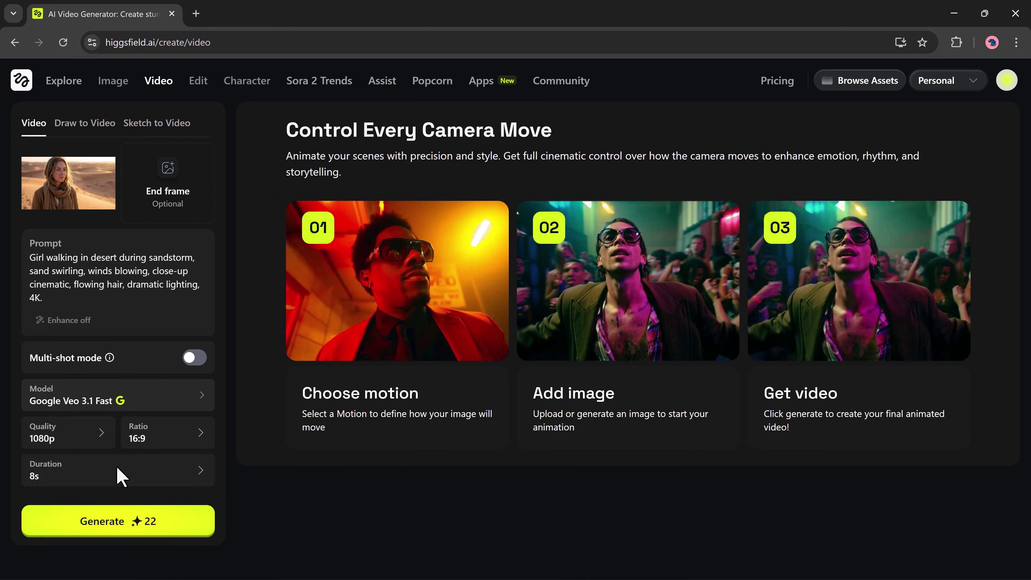
{"action": "left_click", "coordinate": [111, 441]}
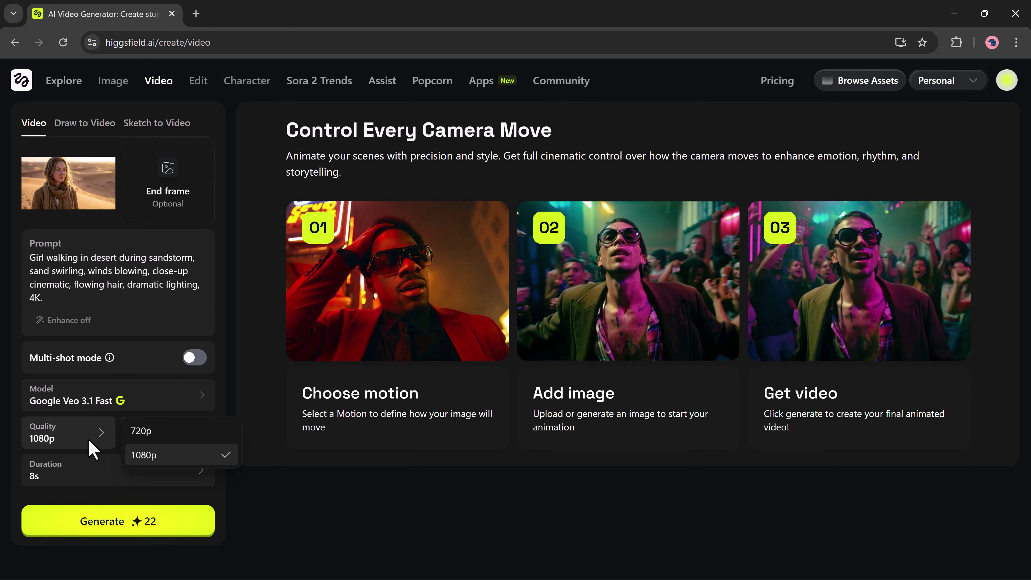
{"action": "left_click", "coordinate": [92, 444]}
{"action": "left_click", "coordinate": [173, 444]}
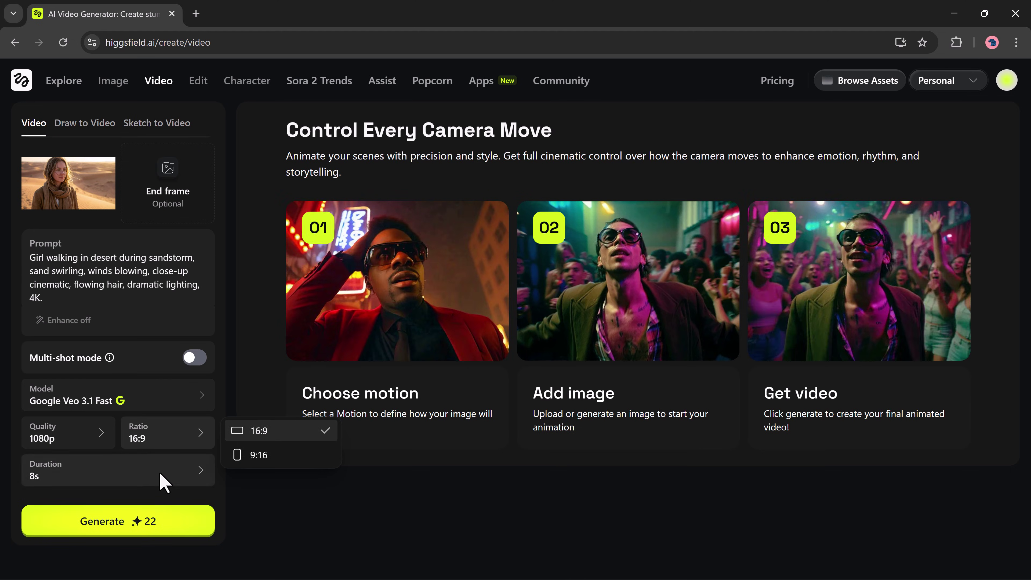
{"action": "left_click", "coordinate": [138, 481]}
{"action": "left_click", "coordinate": [137, 483]}
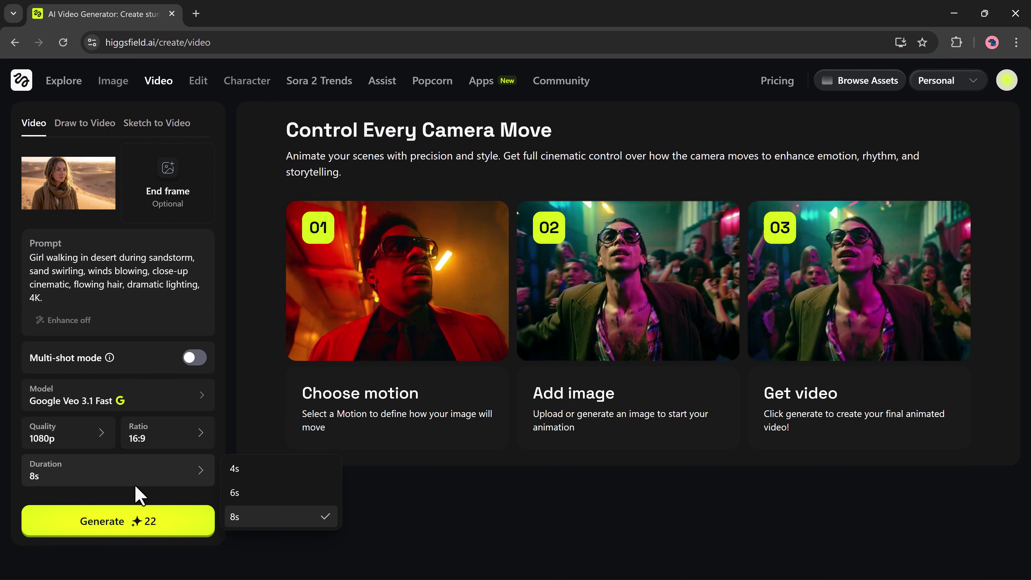
{"action": "left_click", "coordinate": [135, 527]}
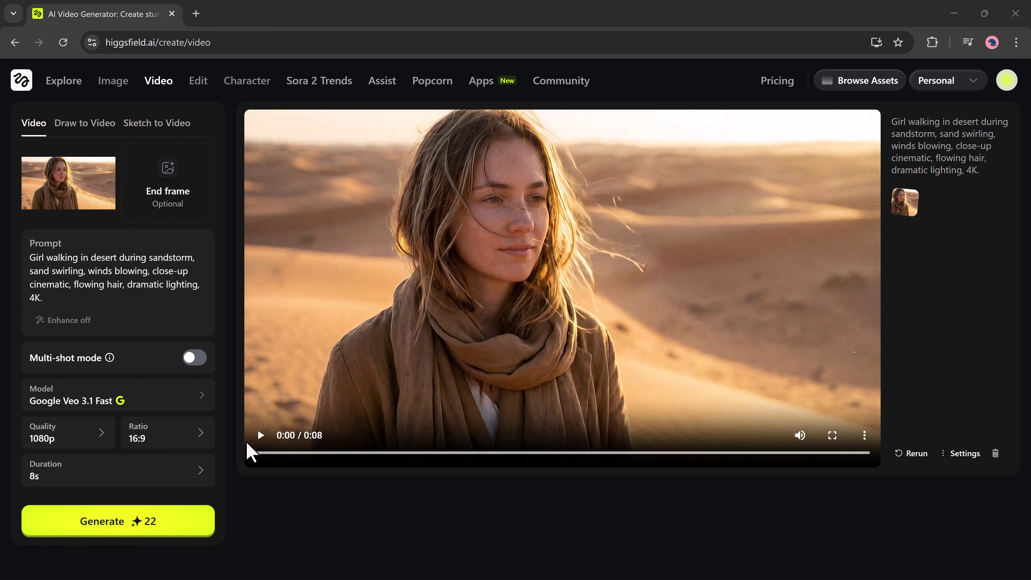
- Play the sandstorm clip and download it as an 11.9 MB MP4 file
{"action": "left_click", "coordinate": [260, 436]}
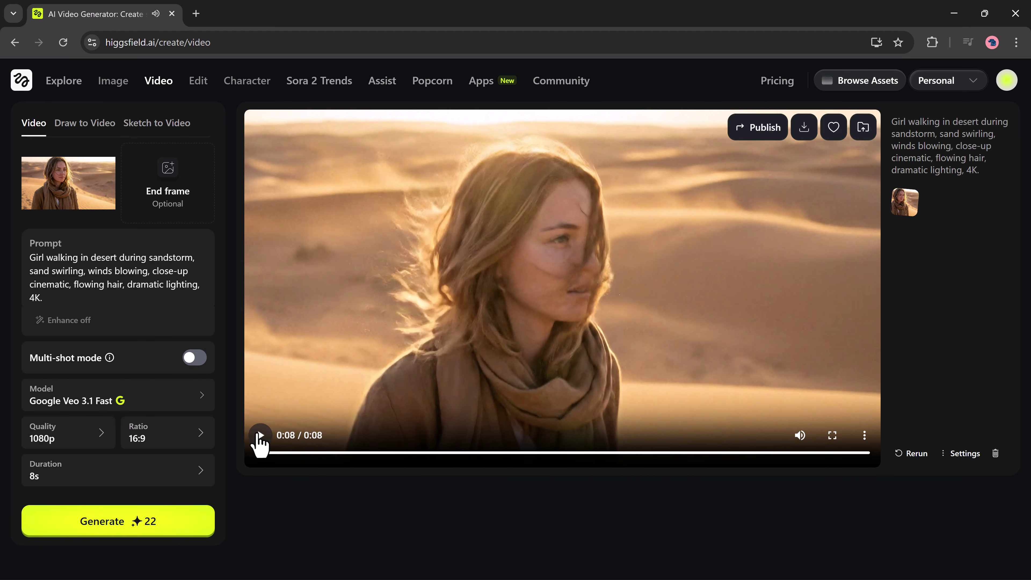
{"action": "left_click", "coordinate": [803, 127]}
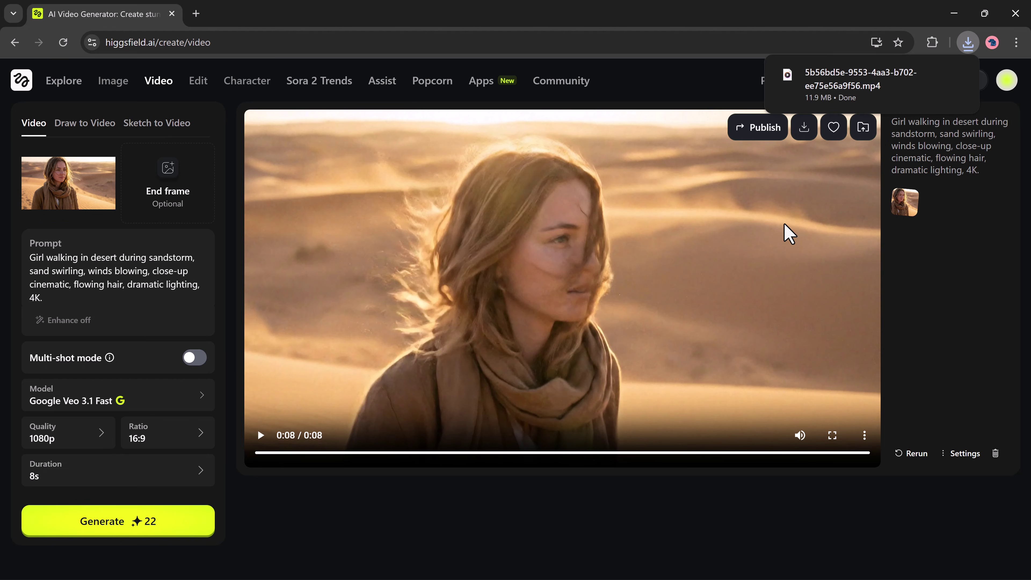
{"action": "left_click", "coordinate": [261, 437]}
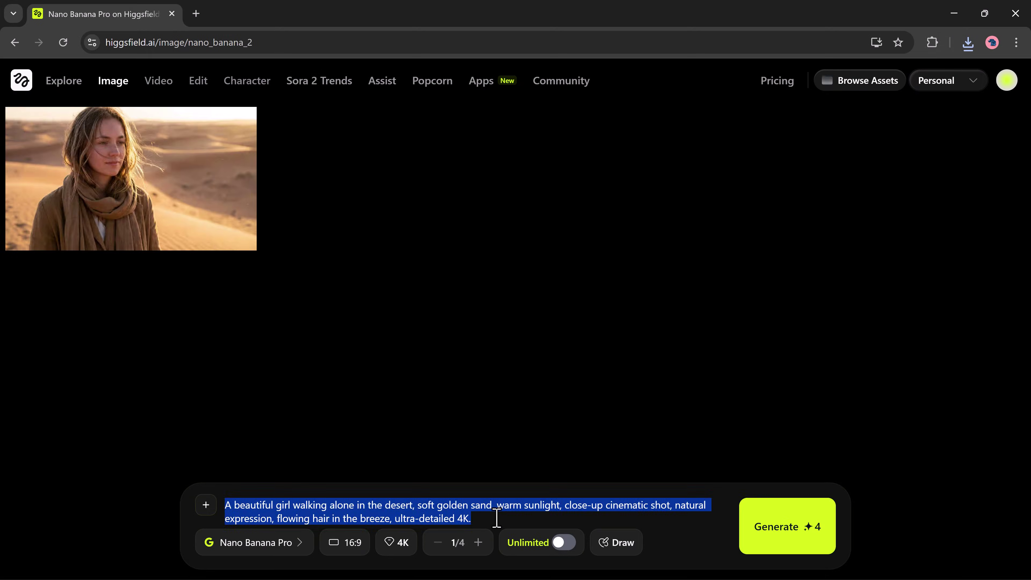
- Replace the prompt with the anime scene of friends cooking amid dancing vegetables and generate
{"action": "key", "text": "BackSpace"}
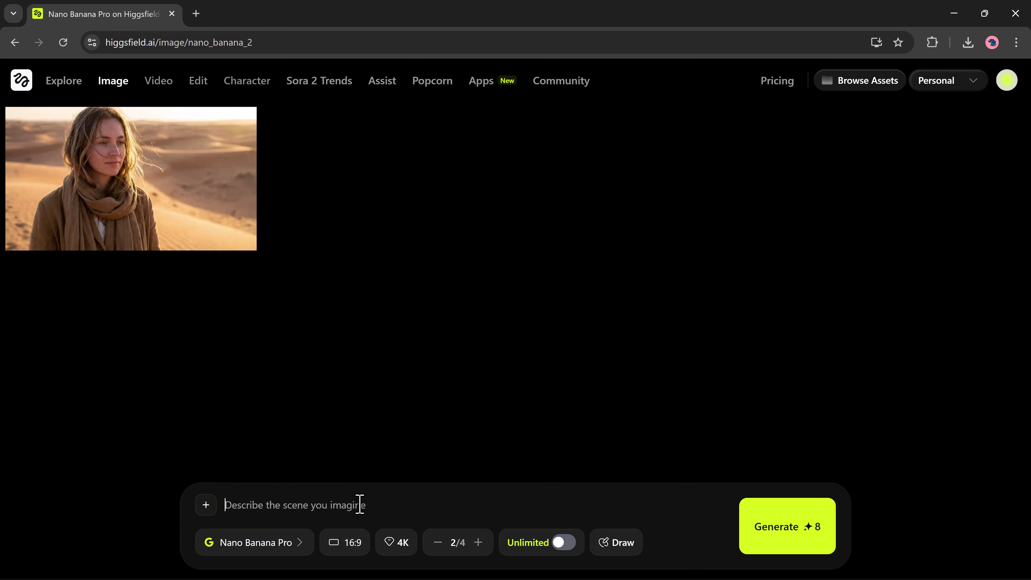
{"action": "type", "text": "Friends cooking in the kitchen and vegetables dancing around them, fun Anime style, 4K."}
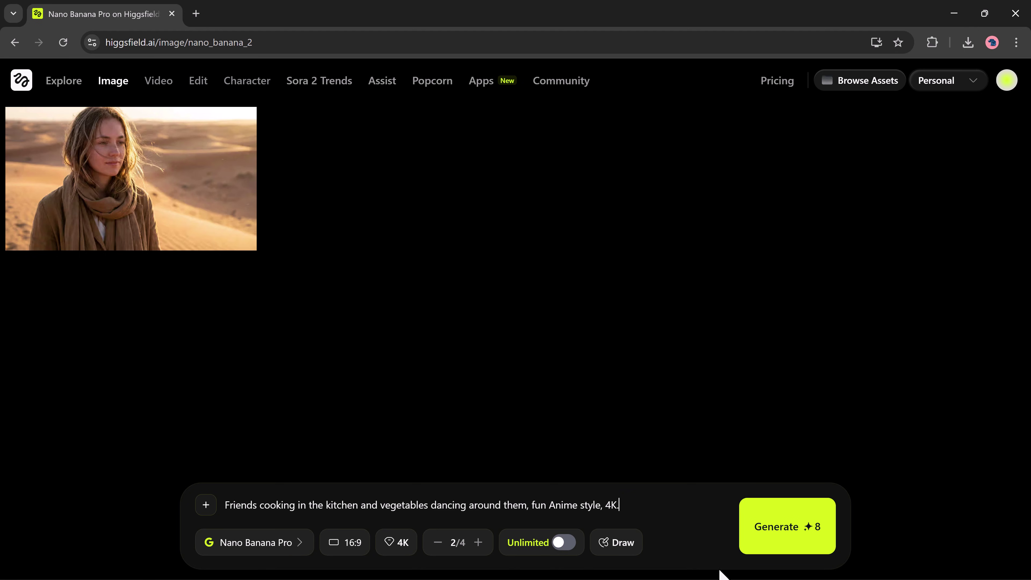
{"action": "left_click", "coordinate": [767, 531]}
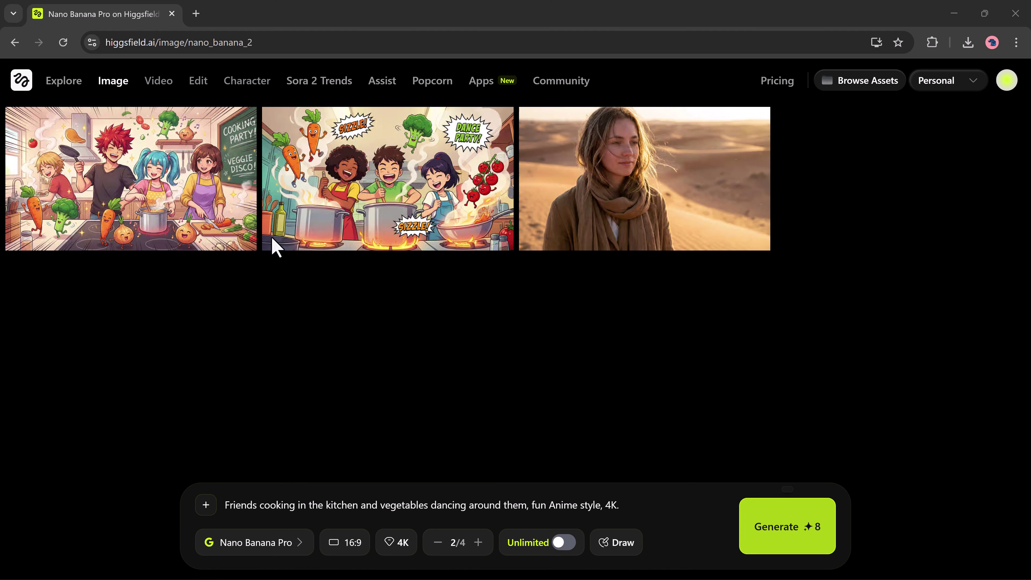
- Enlarge the first anime kitchen image and open it in the Soul Inpaint editor
{"action": "left_click", "coordinate": [160, 185]}
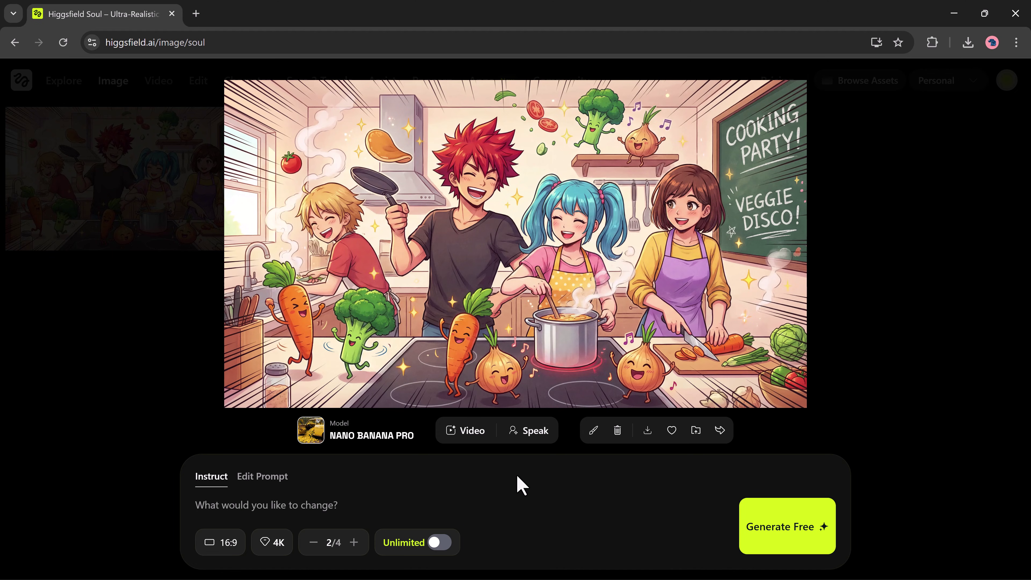
{"action": "left_click", "coordinate": [593, 430]}
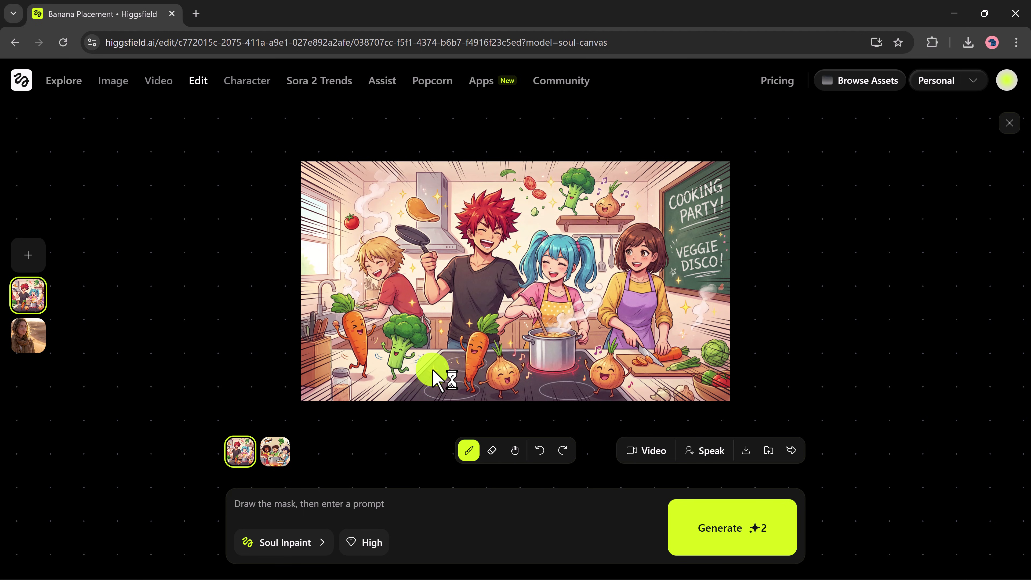
- Add a dancing potato using Banana Placement, then send the edited image to video creation
{"action": "type", "text": "Add one dancing potato"}
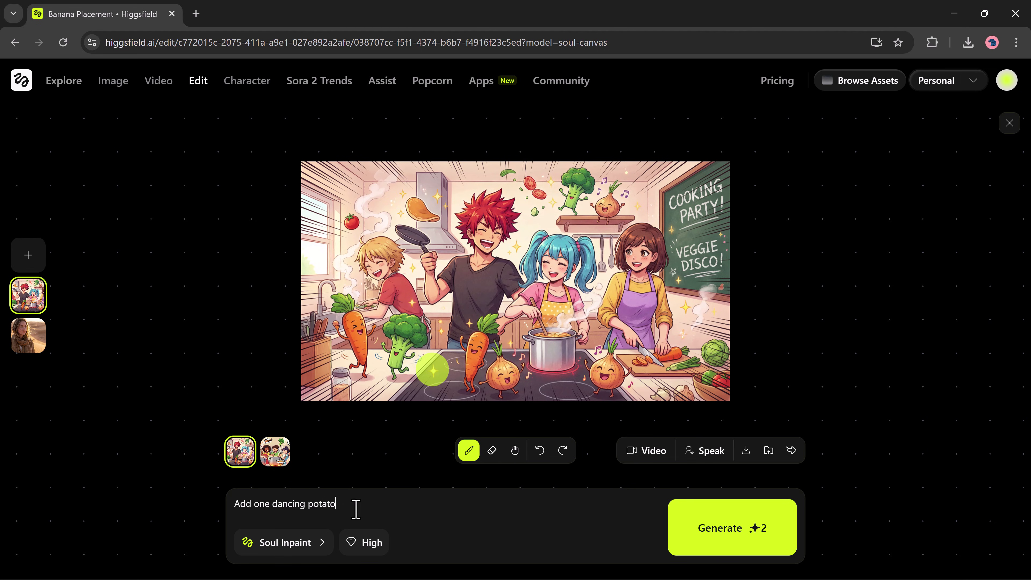
{"action": "type", "text": "in the image"}
{"action": "left_click", "coordinate": [282, 543]}
{"action": "left_click", "coordinate": [315, 345]}
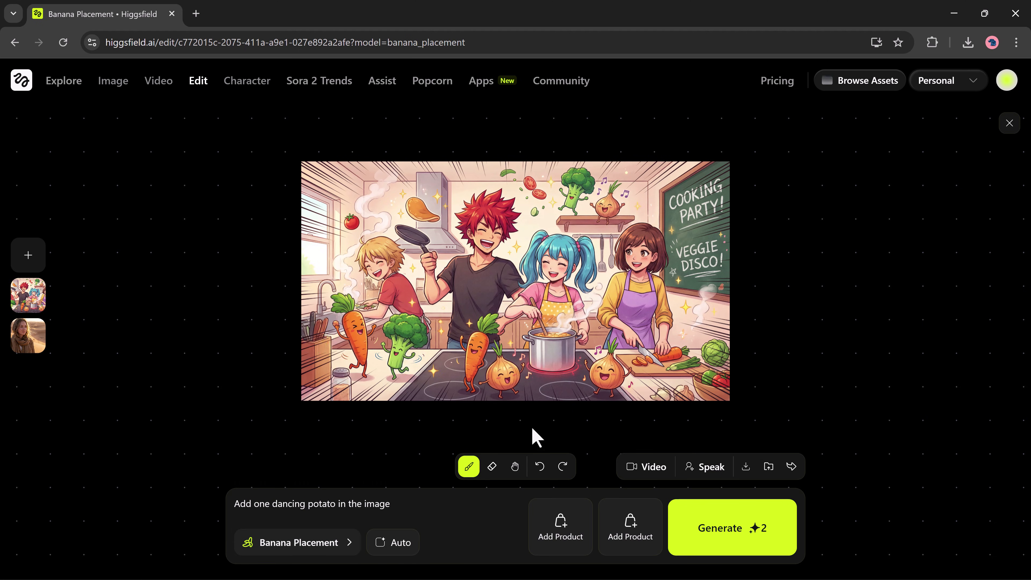
{"action": "left_click", "coordinate": [754, 530]}
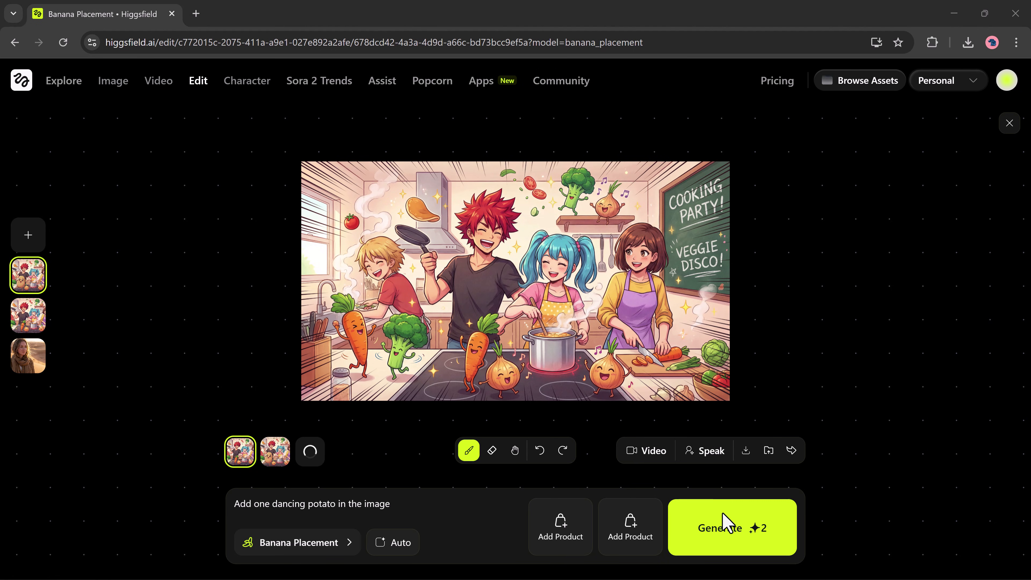
{"action": "left_click", "coordinate": [271, 459]}
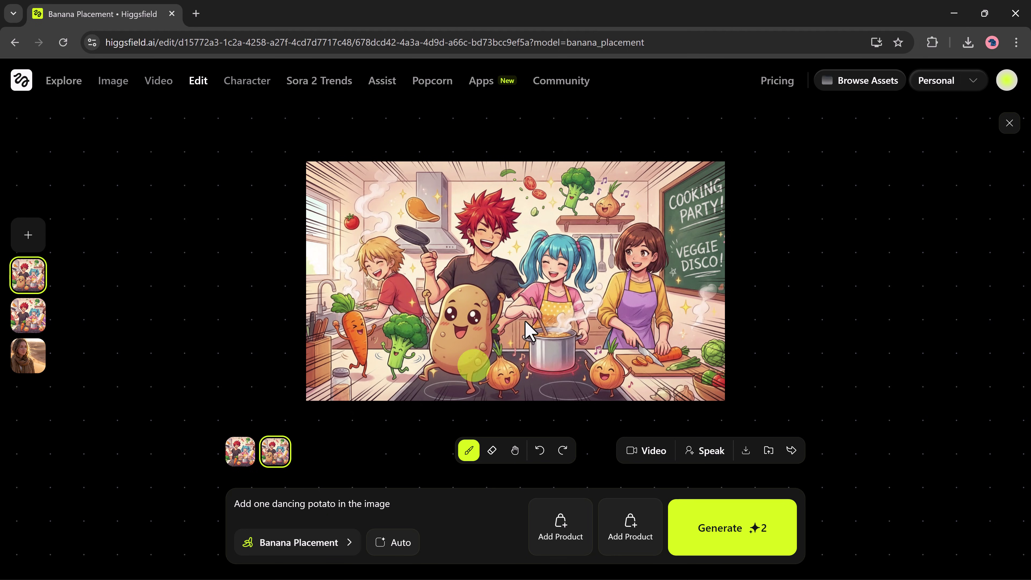
{"action": "left_click", "coordinate": [653, 448]}
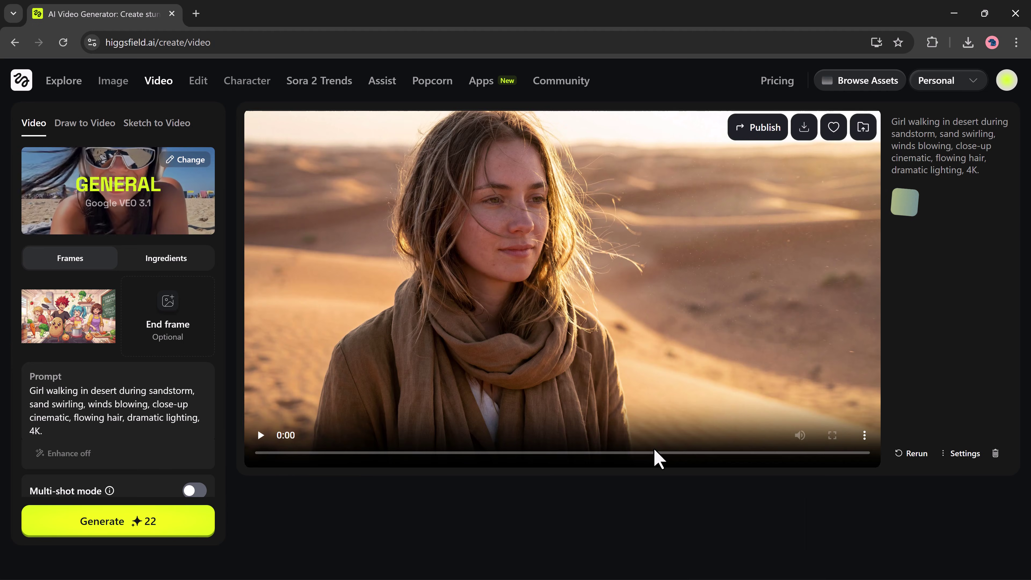
- Swap the desert prompt for the cooking scene prompt and generate the 8-second 1080p video
{"action": "left_click", "coordinate": [94, 396]}
{"action": "type", "text": "Friends cooking in the kitchen and vegetables dancing around them, fun cartoon style, 4K"}
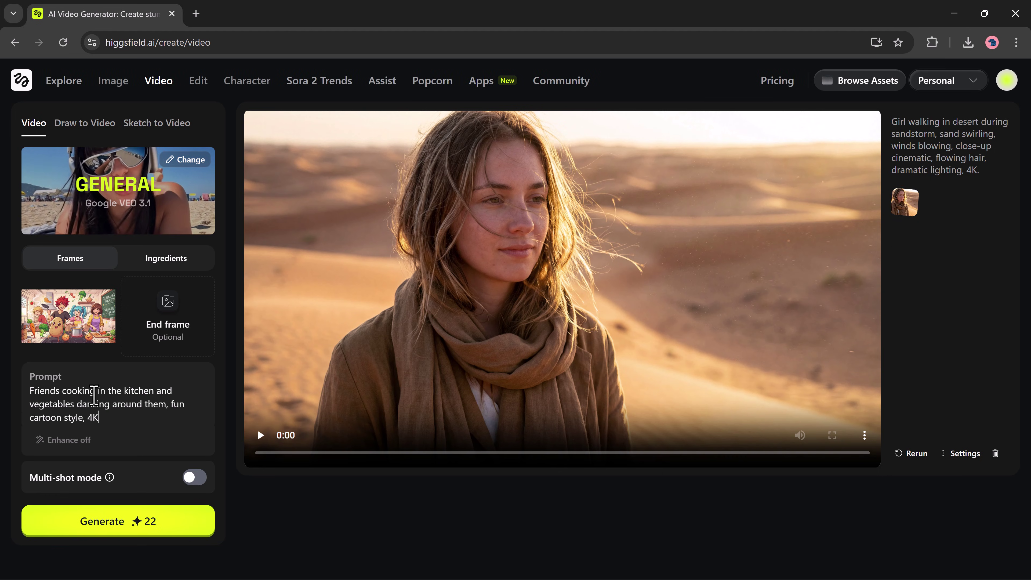
{"action": "scroll", "coordinate": [135, 416], "scroll_direction": "down", "scroll_amount": 3}
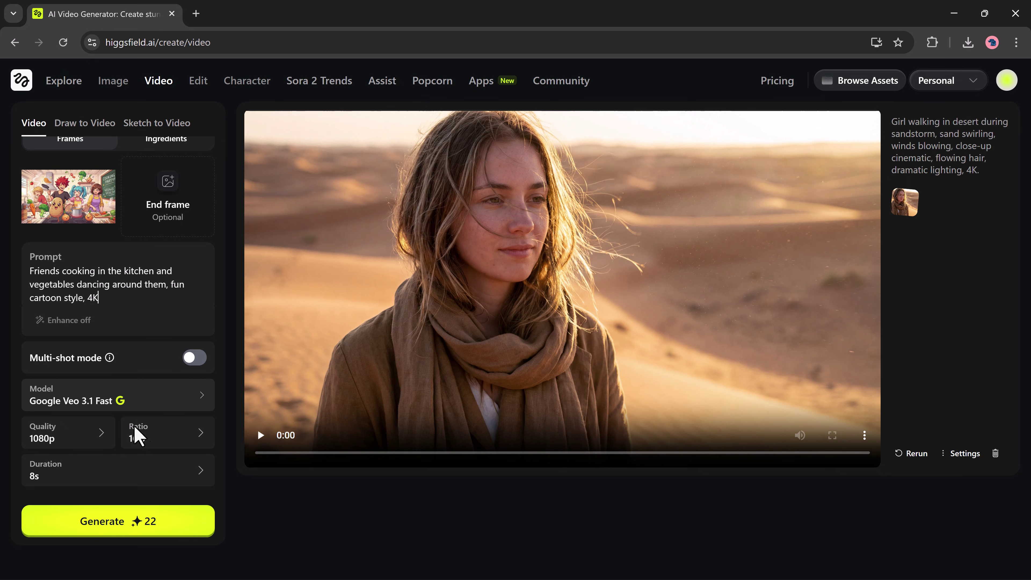
{"action": "left_click", "coordinate": [100, 531]}
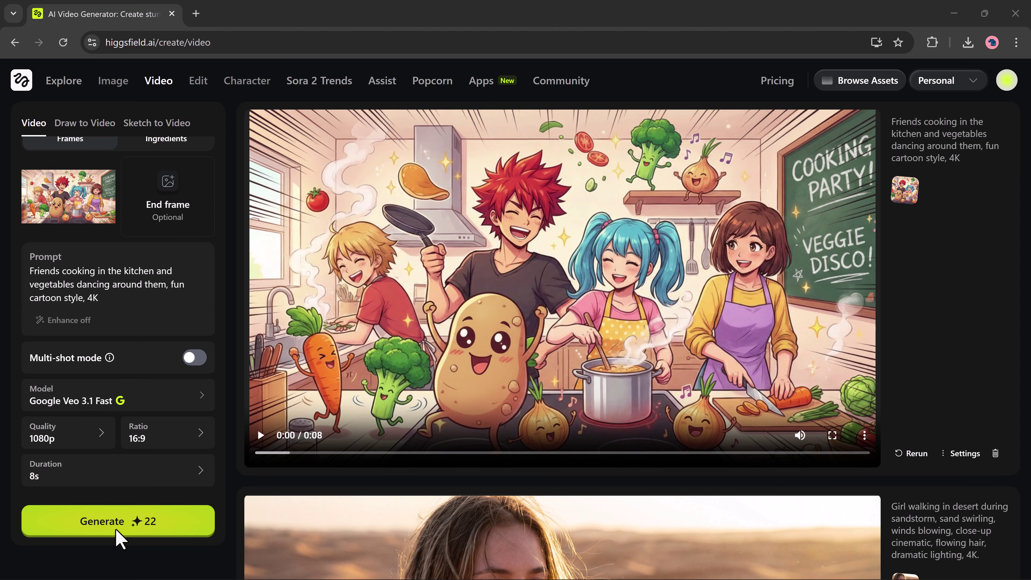
- Play the finished cartoon kitchen video featuring the dancing potato
{"action": "left_click", "coordinate": [261, 438]}
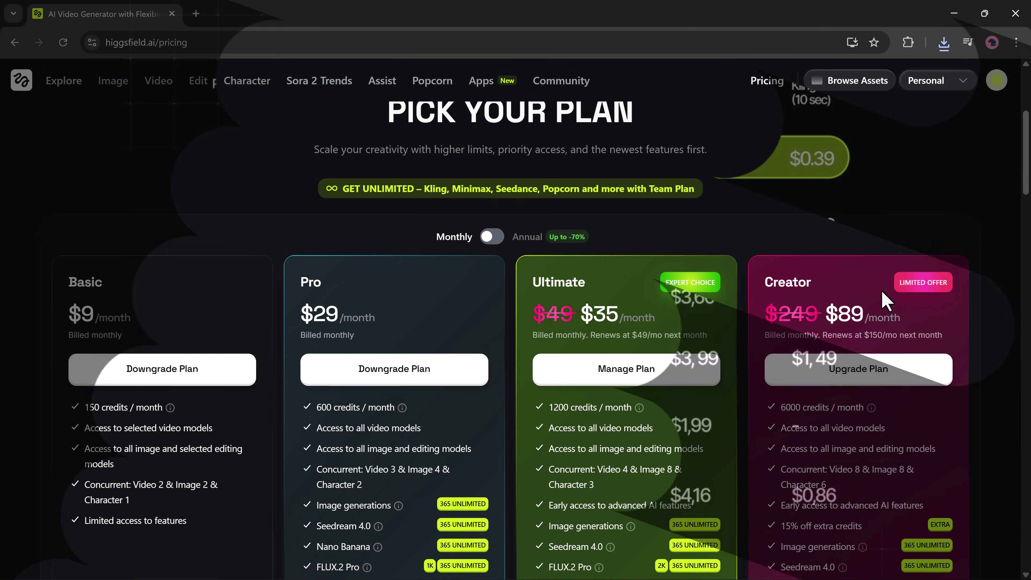
- Scroll through the pricing plans: Basic $9, Pro $29, Ultimate $35 and Creator $89 monthly
{"action": "scroll", "coordinate": [828, 307], "scroll_direction": "down", "scroll_amount": 2}
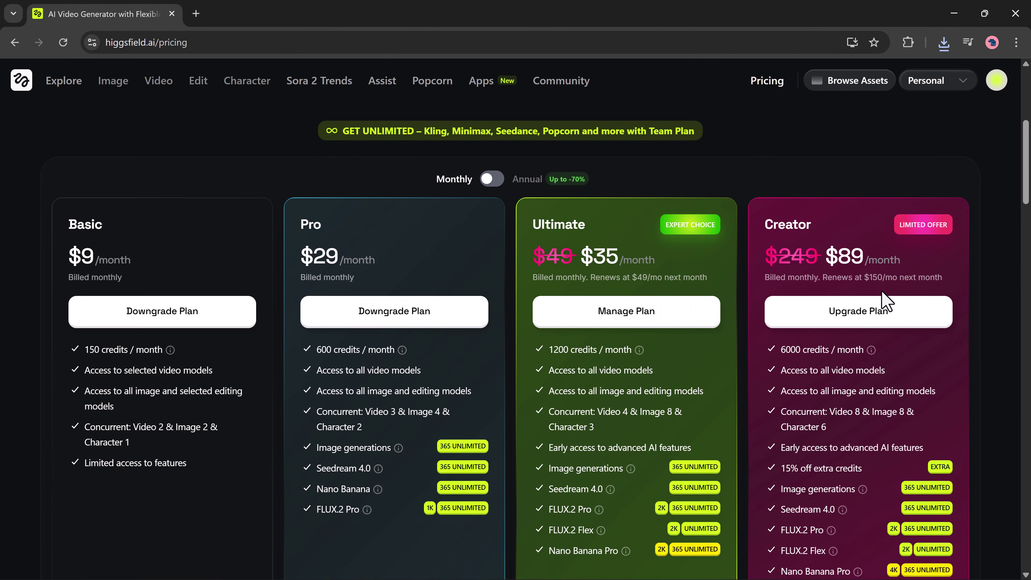